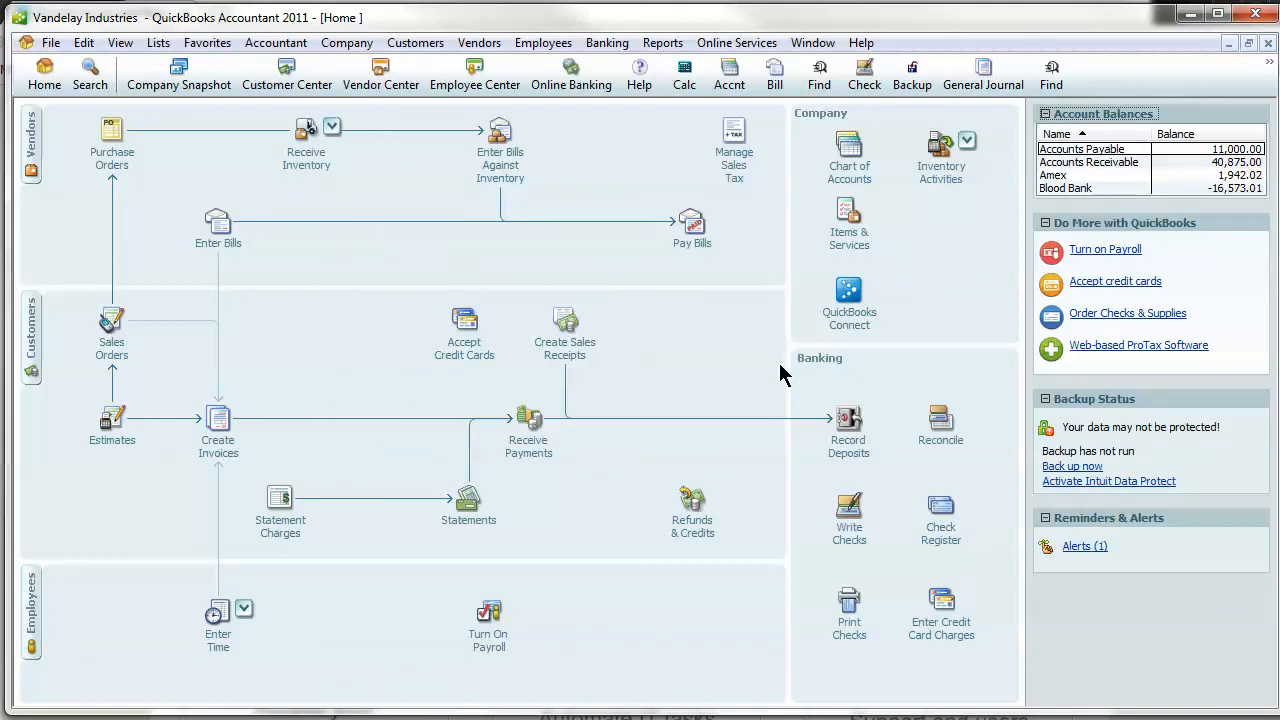
Begin reconciling the Blood Bank account against the 07/31/2012 statement, accepting the past transactions warning.
left_click(940, 428)
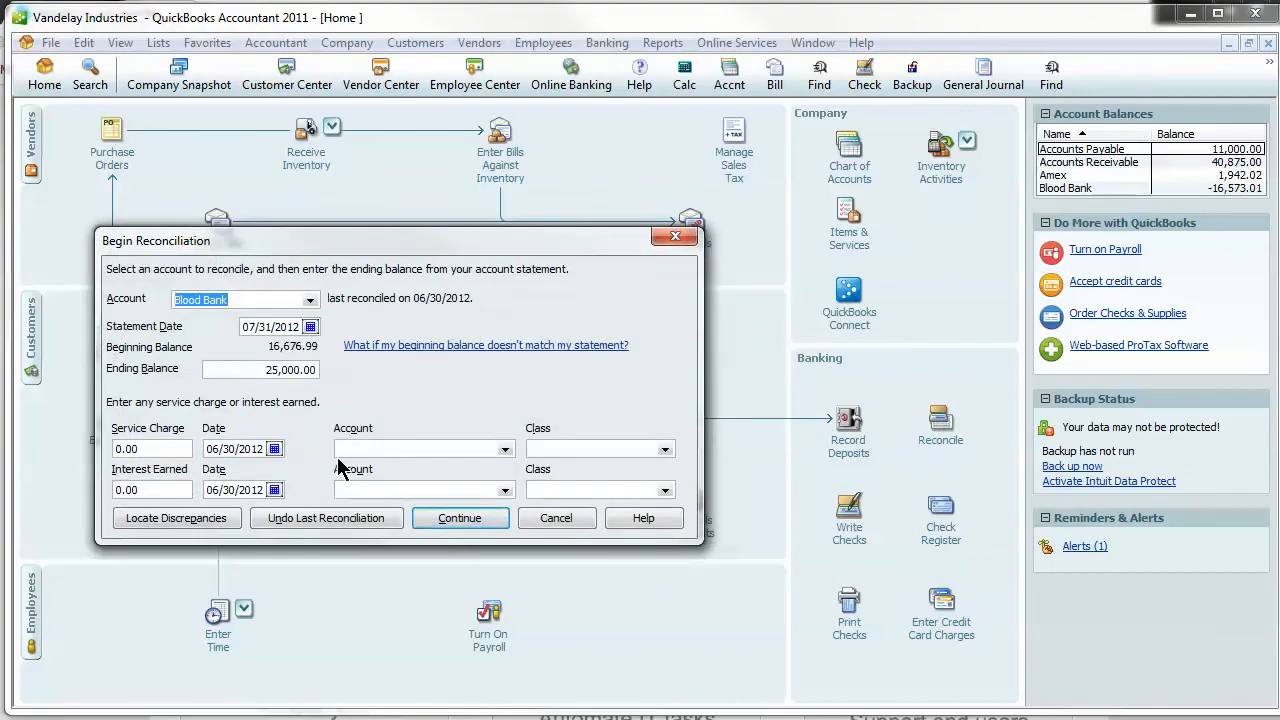
left_click(459, 517)
left_click(600, 338)
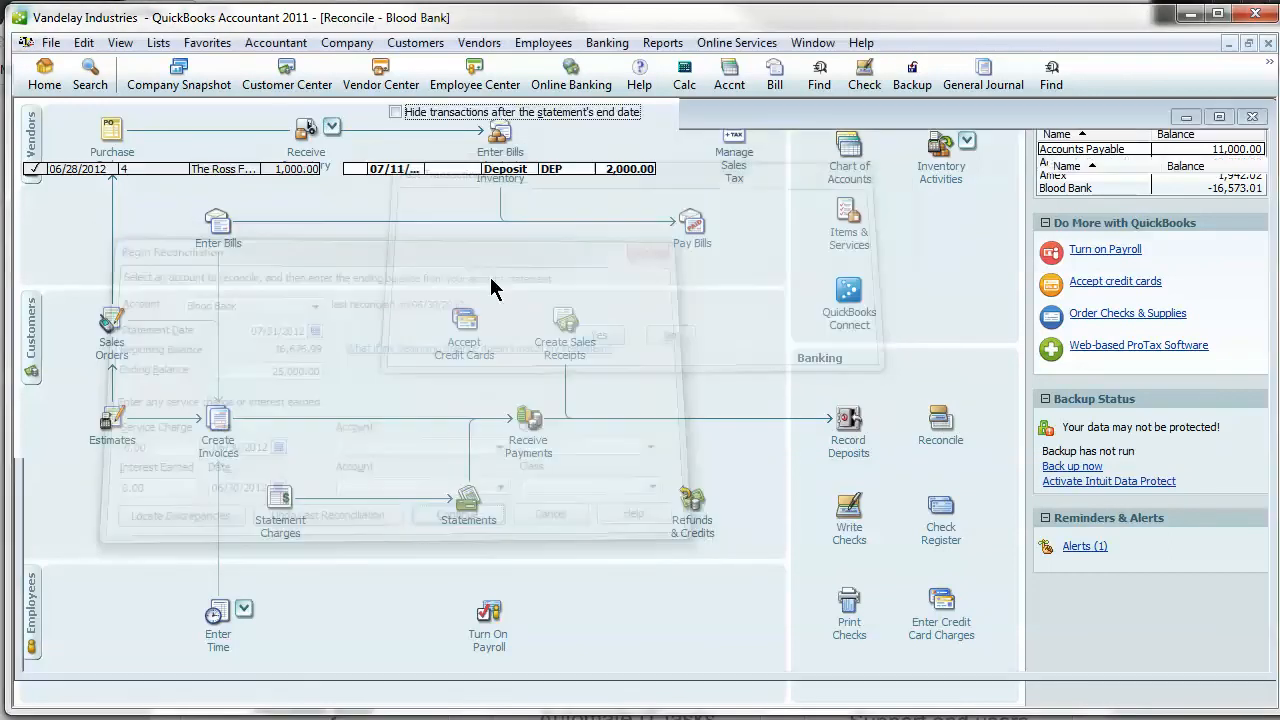